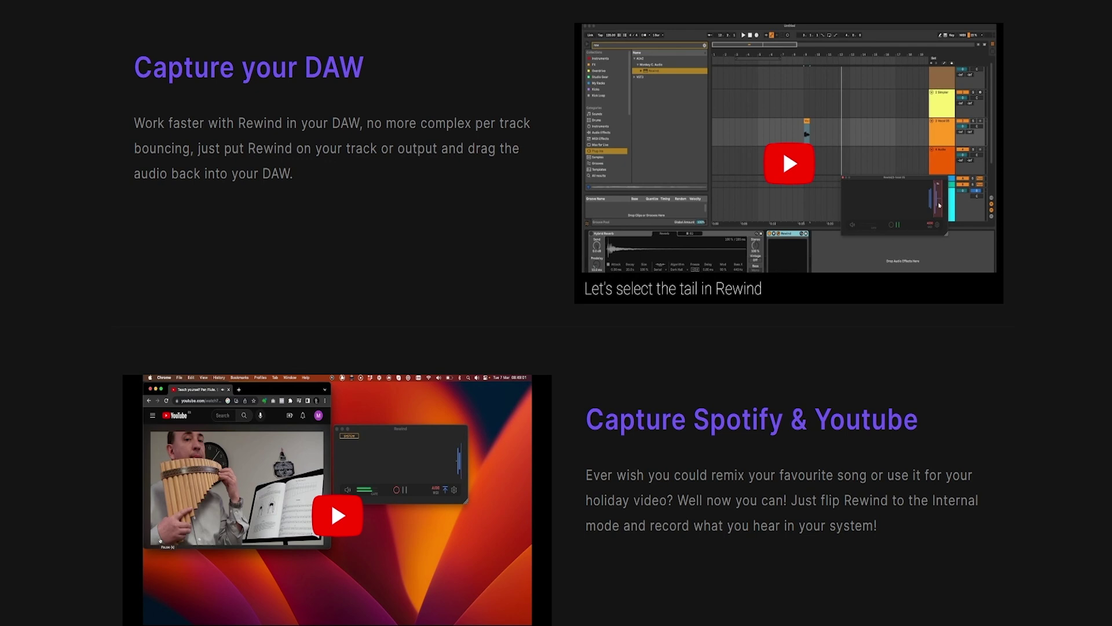
Step: Browse the feature sections of the Rewind product page, from DAW capture through multiple inputs
{"action": "scroll", "coordinate": [556, 313], "scroll_direction": "down", "scroll_amount": 10}
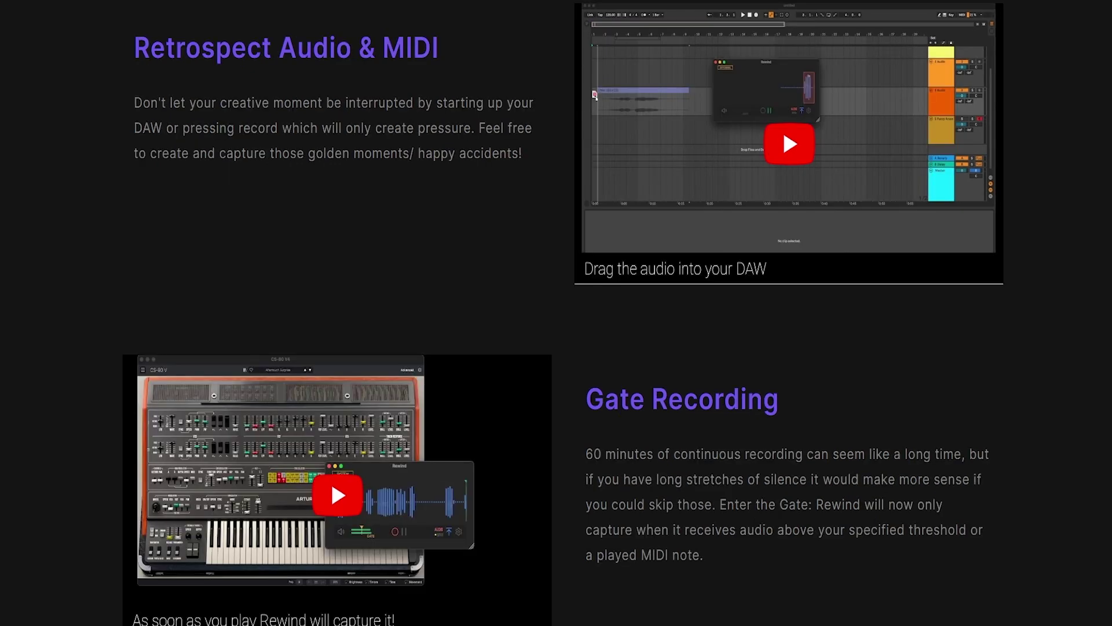
{"action": "scroll", "coordinate": [556, 313], "scroll_direction": "down", "scroll_amount": 10}
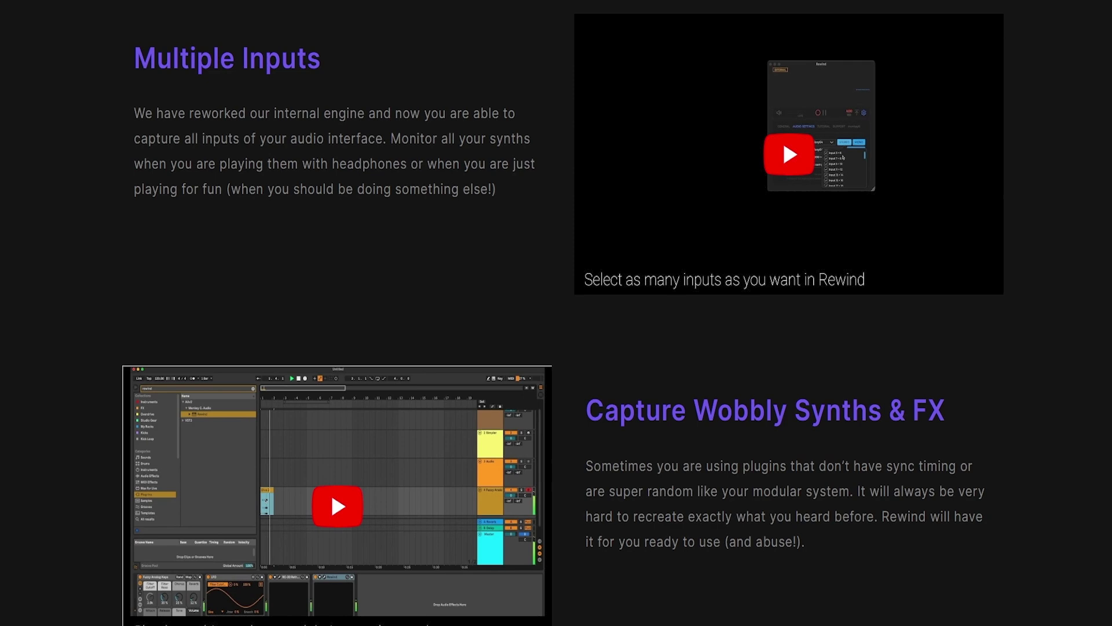
{"action": "scroll", "coordinate": [556, 312], "scroll_direction": "down", "scroll_amount": 10}
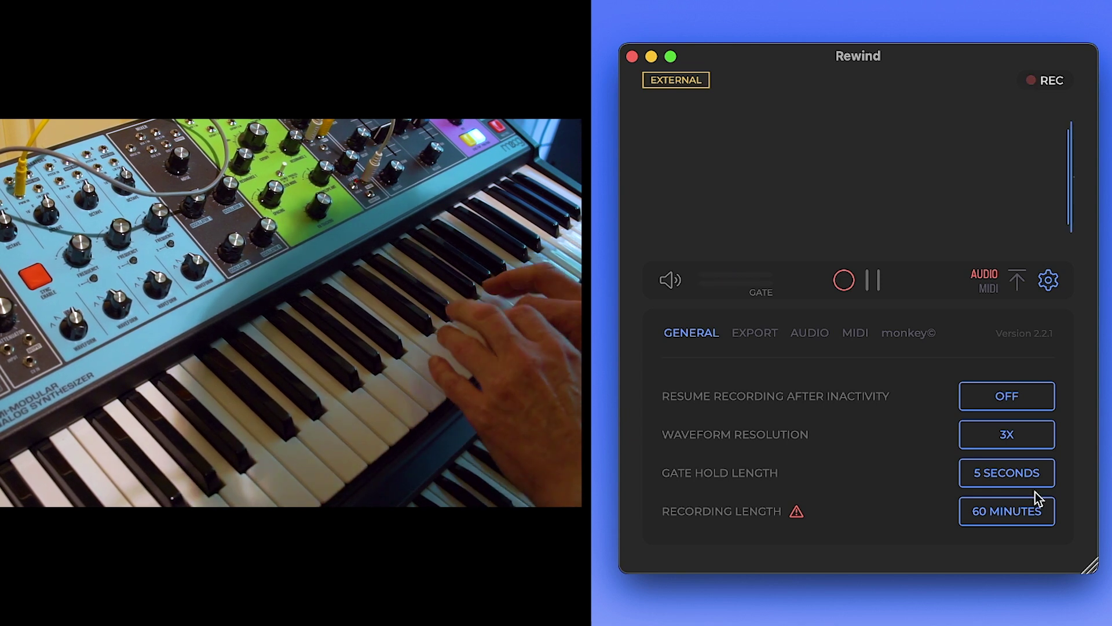
Step: Pause the capture in the standalone Rewind application and play back the recorded audio from the start of its waveform
{"action": "left_click", "coordinate": [880, 288]}
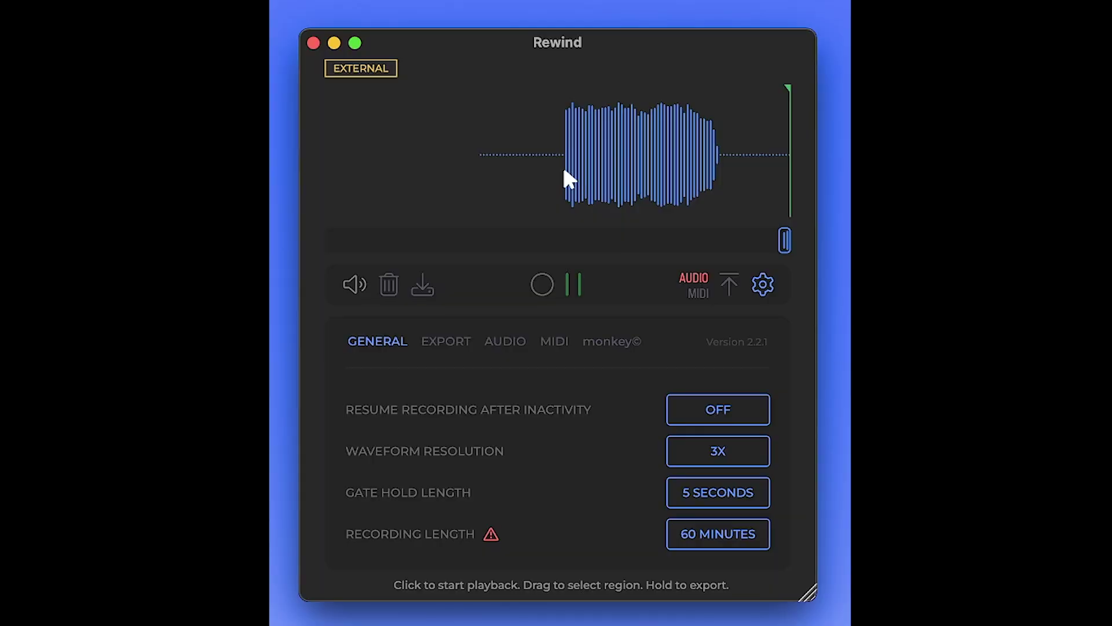
{"action": "left_click", "coordinate": [866, 177]}
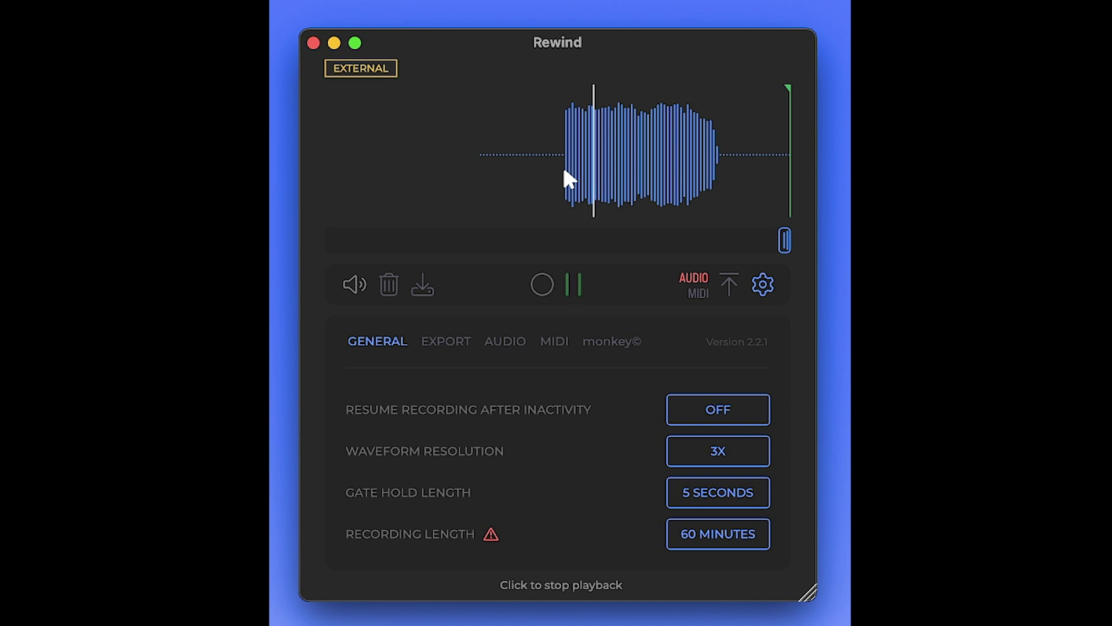
{"action": "left_click", "coordinate": [644, 154]}
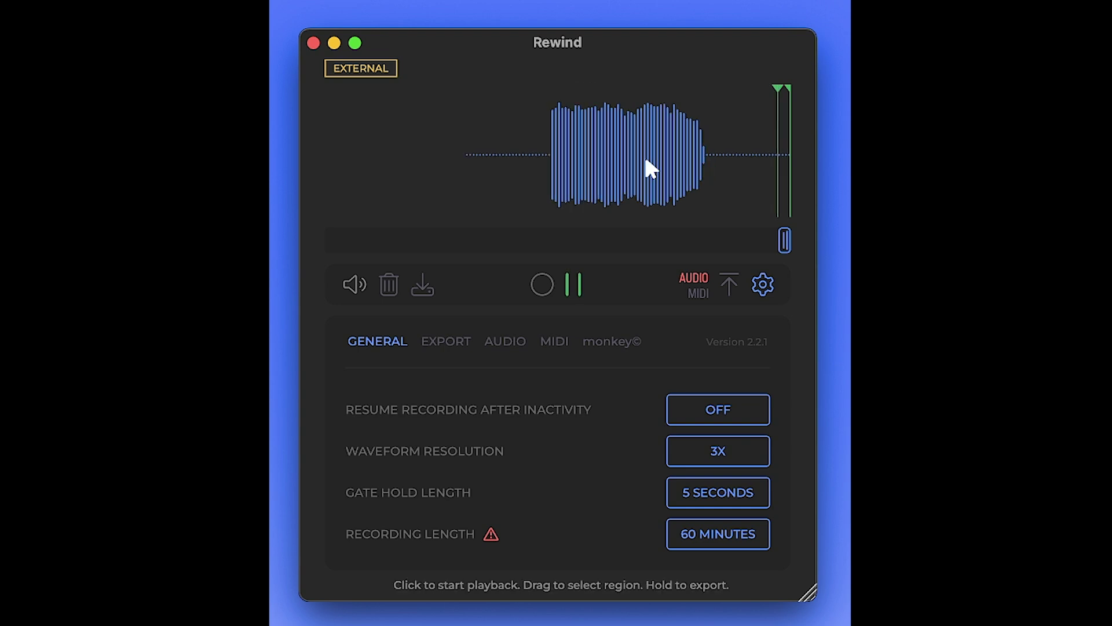
{"action": "left_click", "coordinate": [423, 288]}
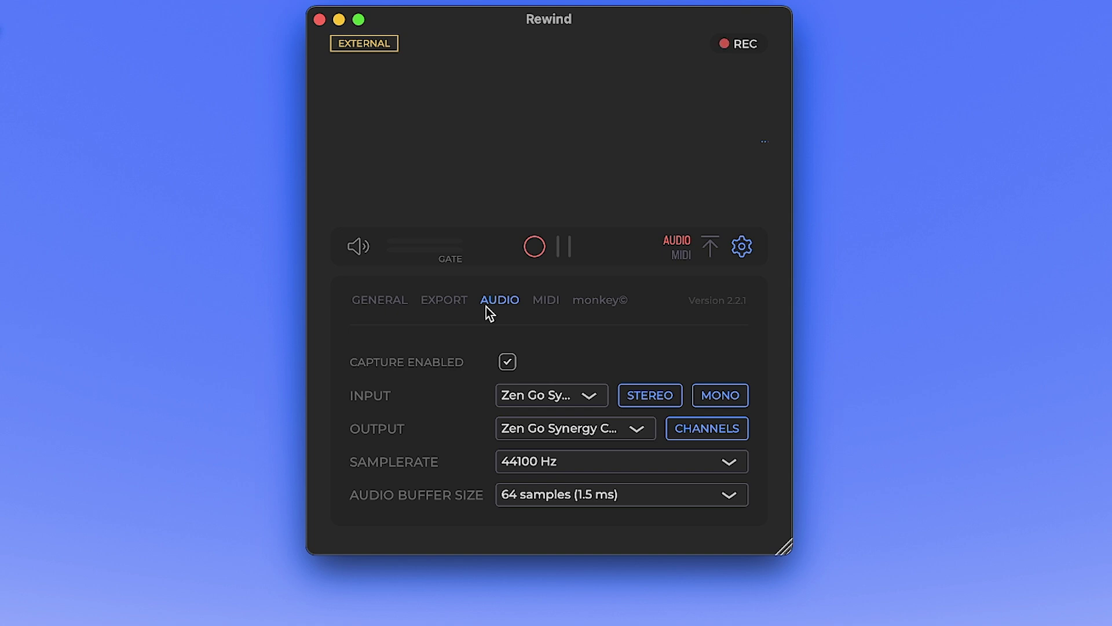
Step: Open the MIDI settings, then pause the capture and switch the recording display from audio to MIDI
{"action": "left_click", "coordinate": [545, 304]}
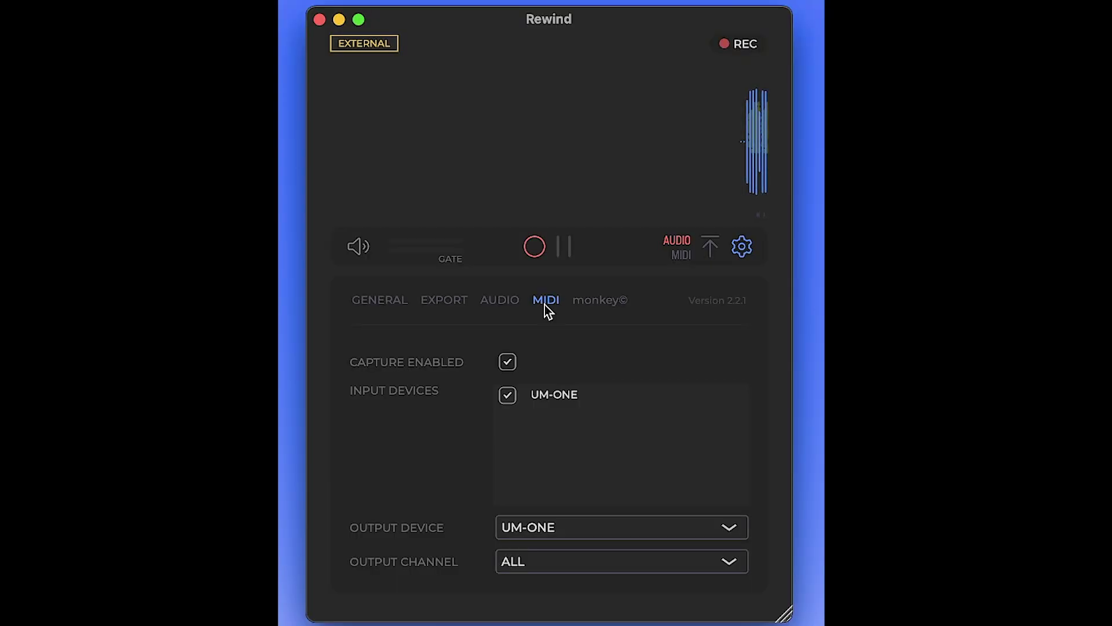
{"action": "left_click", "coordinate": [563, 253]}
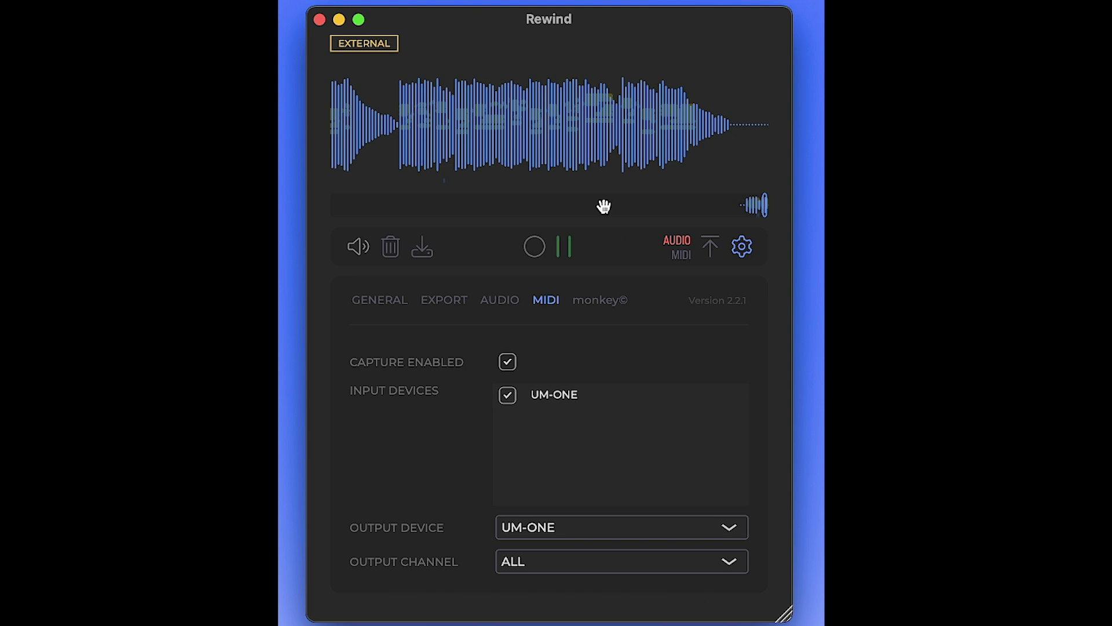
{"action": "left_click", "coordinate": [682, 261]}
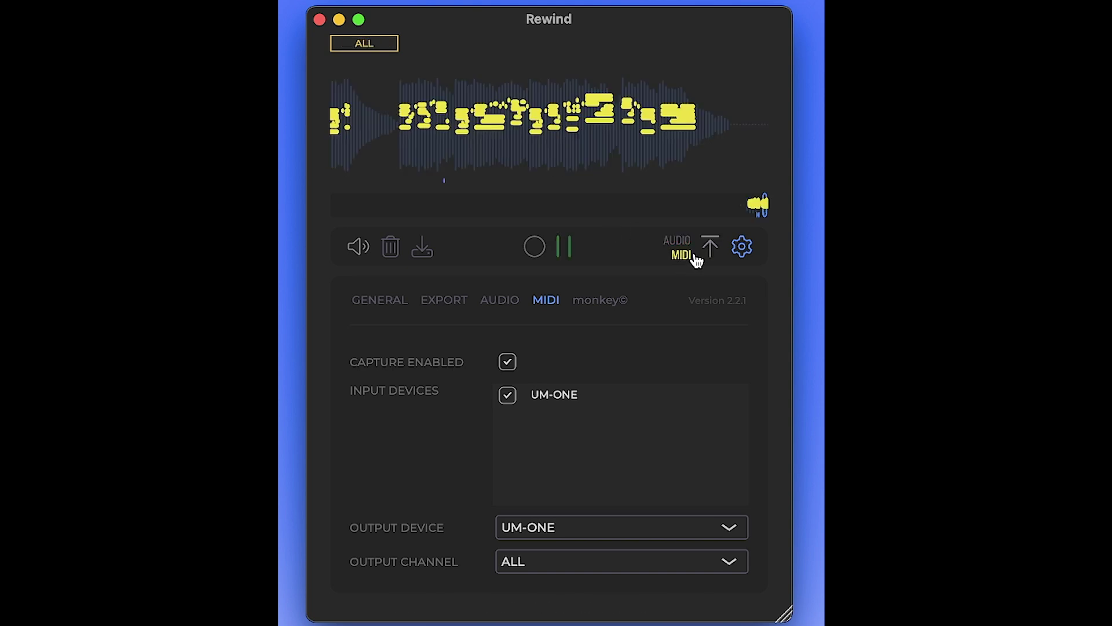
Step: Play back a passage of the captured MIDI notes, resume capturing and open the Export settings
{"action": "left_click", "coordinate": [599, 155]}
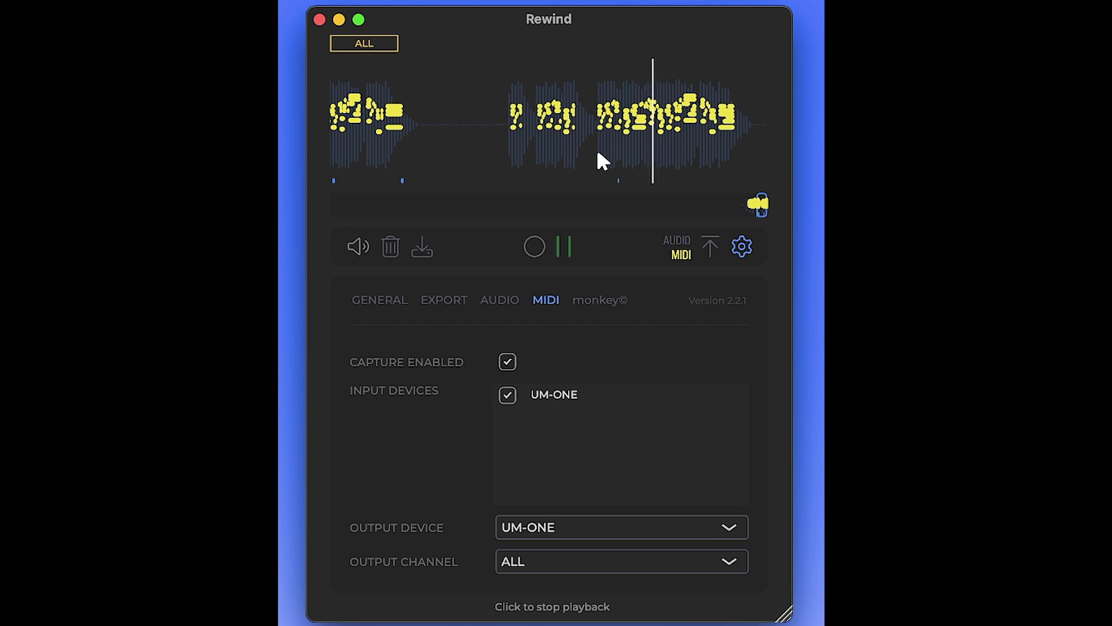
{"action": "left_click", "coordinate": [567, 248]}
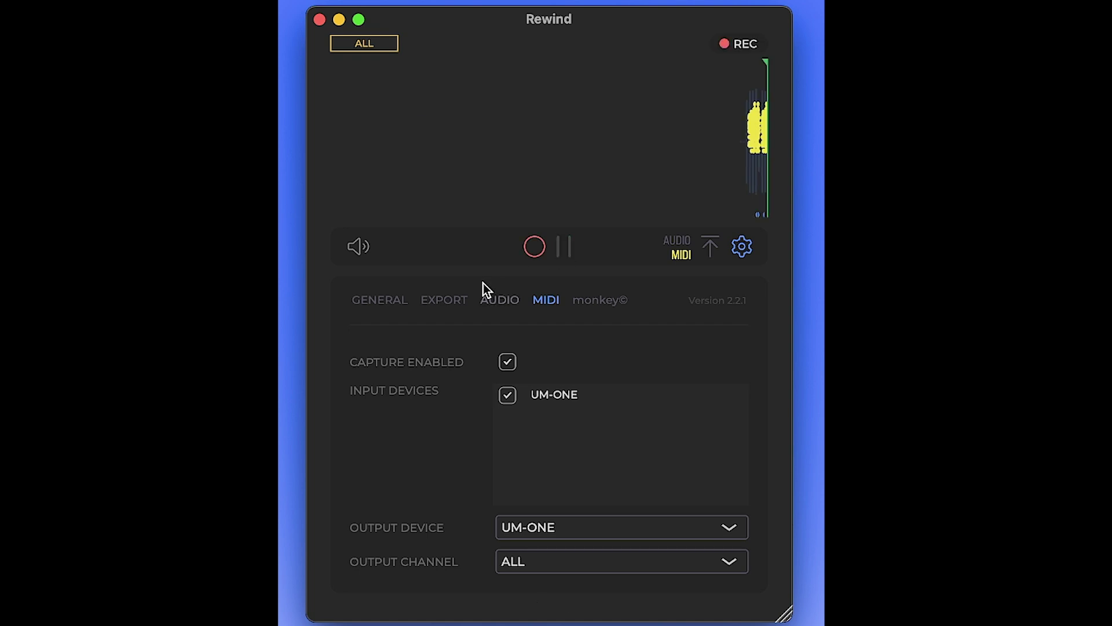
{"action": "left_click", "coordinate": [453, 299]}
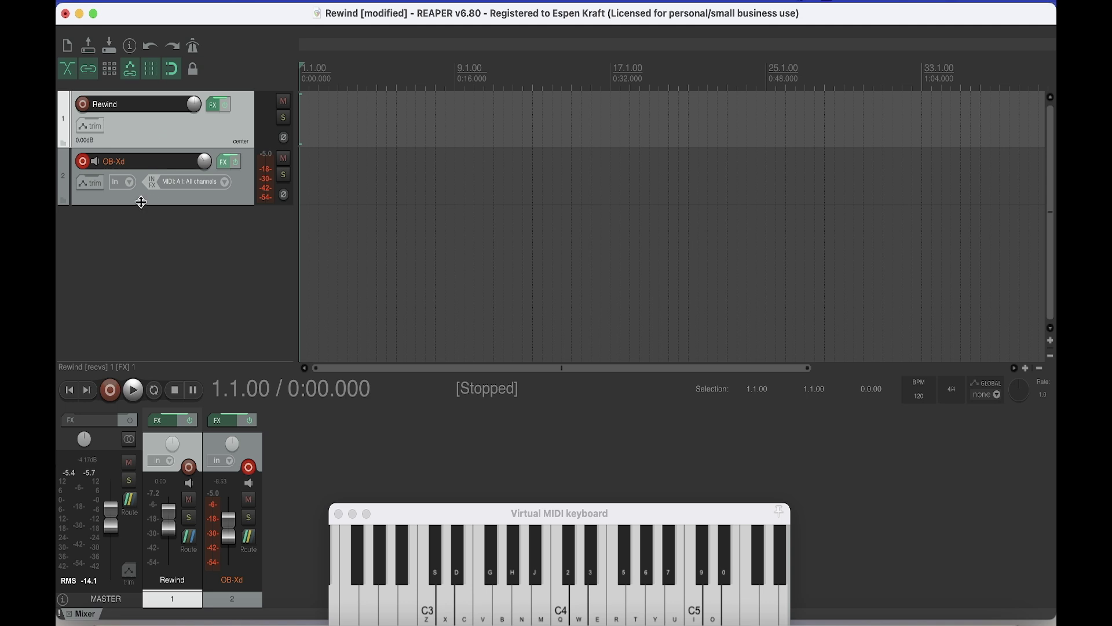
Step: Switch to REAPER, open the OB-Xd synth on track 2 and play it from the virtual MIDI keyboard
{"action": "left_click", "coordinate": [225, 162]}
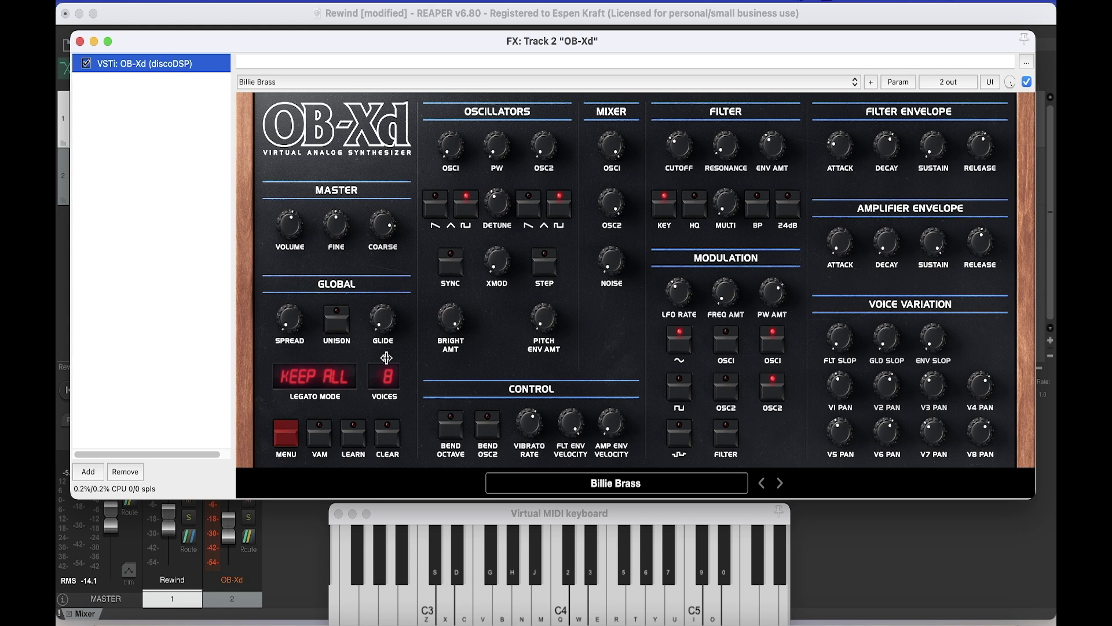
{"action": "key", "text": "e"}
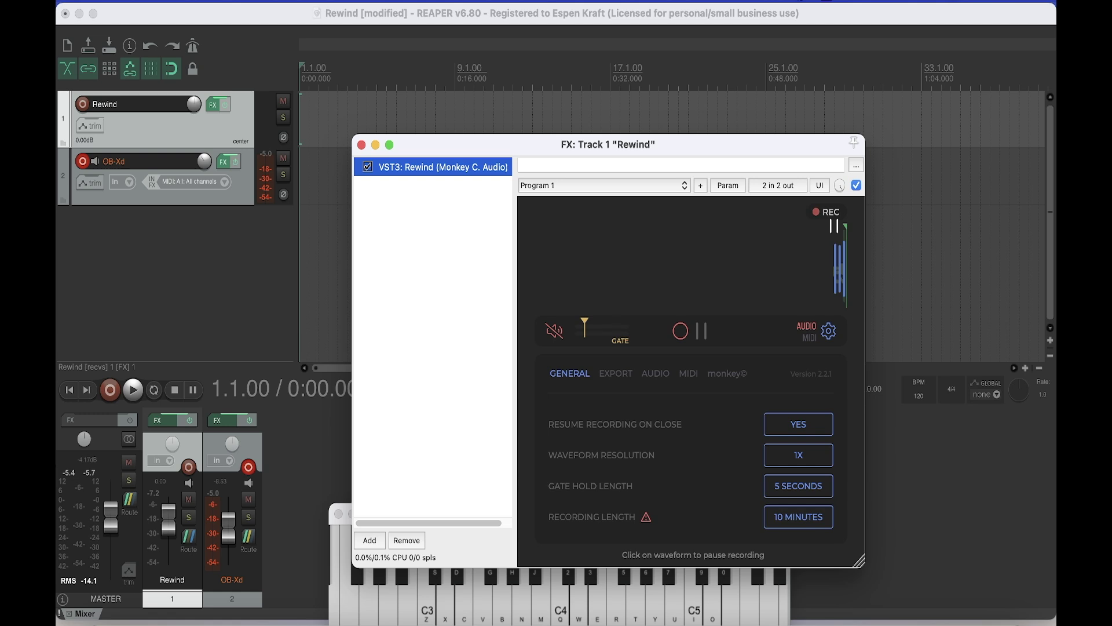
Step: Pause capture in the Rewind plugin on track 1 and inspect the recording in its MIDI view
{"action": "left_click", "coordinate": [704, 336]}
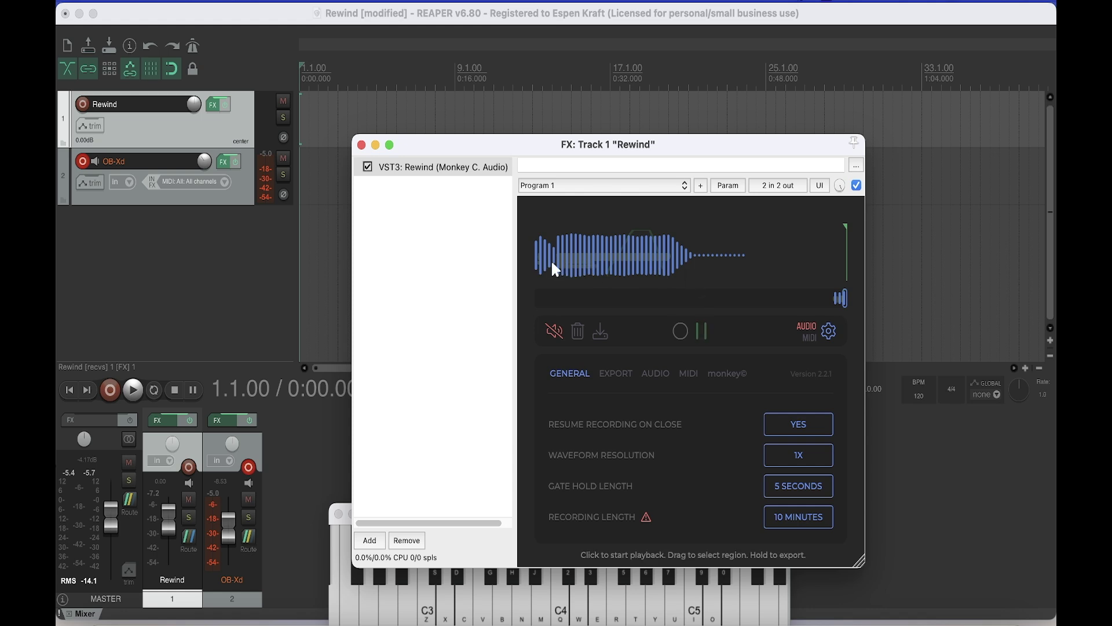
{"action": "left_click", "coordinate": [811, 343]}
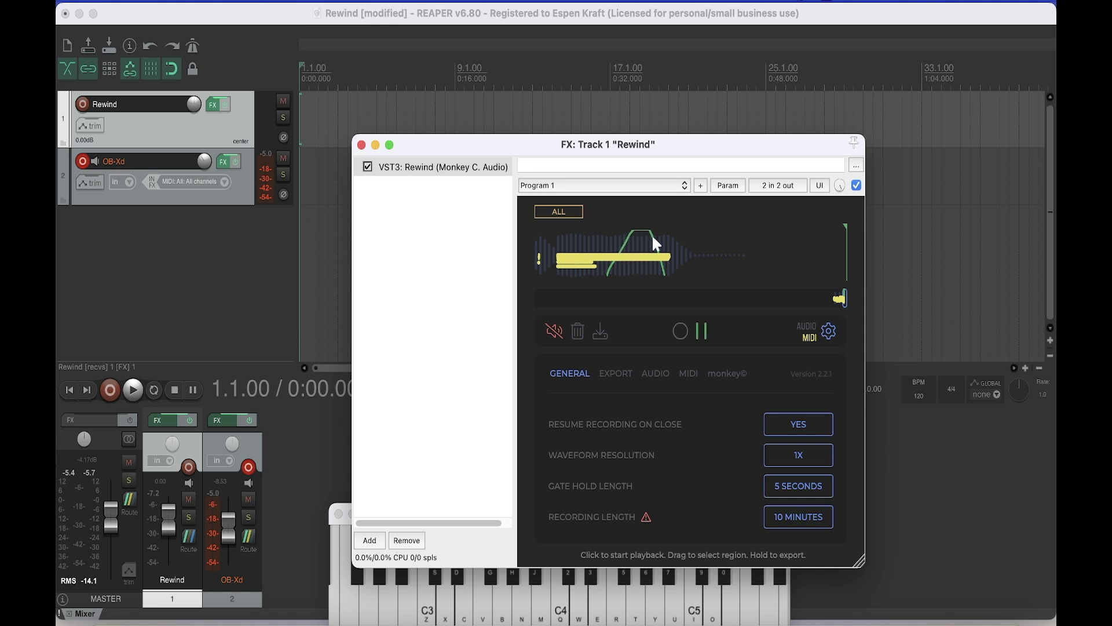
{"action": "left_click", "coordinate": [677, 254]}
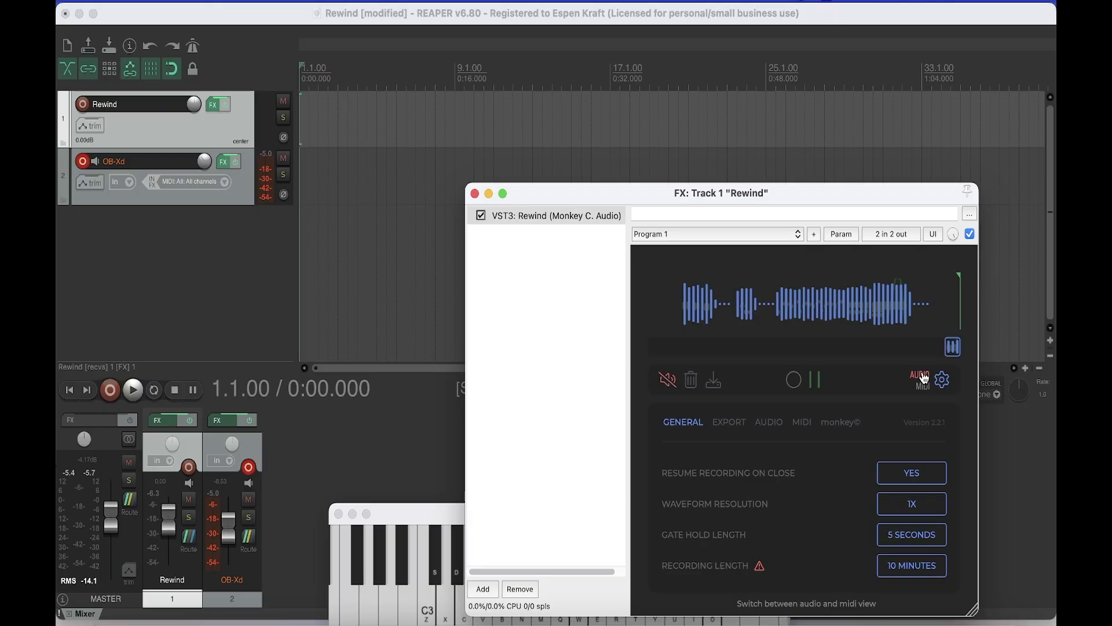
Step: Place Rewind's captured audio on a new track below OB-Xd at the project start and audition it
{"action": "left_click", "coordinate": [786, 212]}
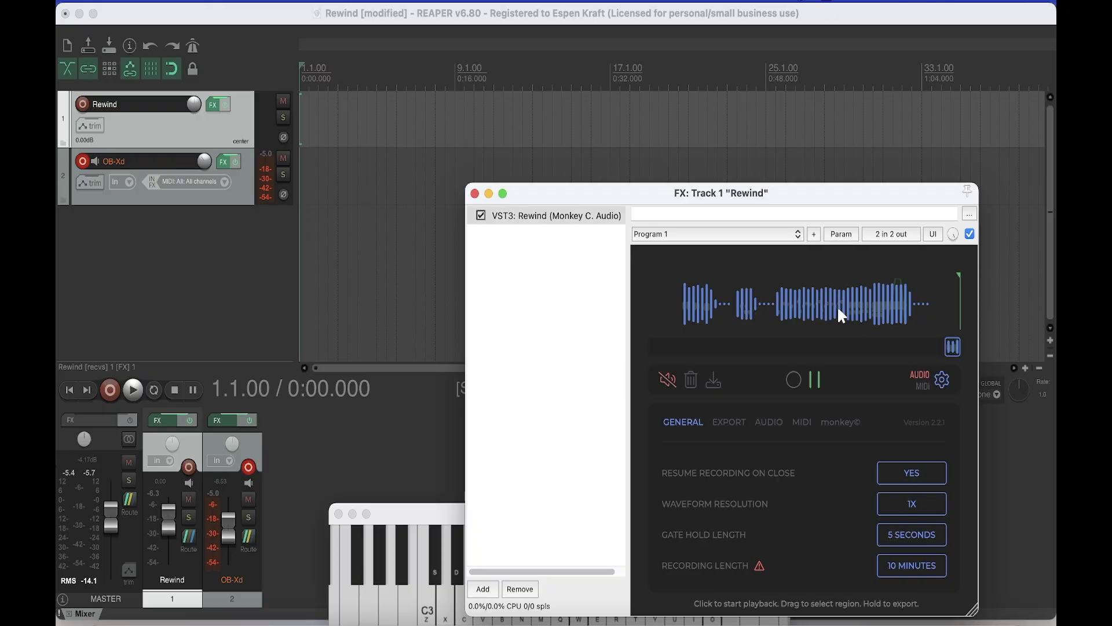
{"action": "left_click_drag", "start_coordinate": [838, 310], "coordinate": [305, 248]}
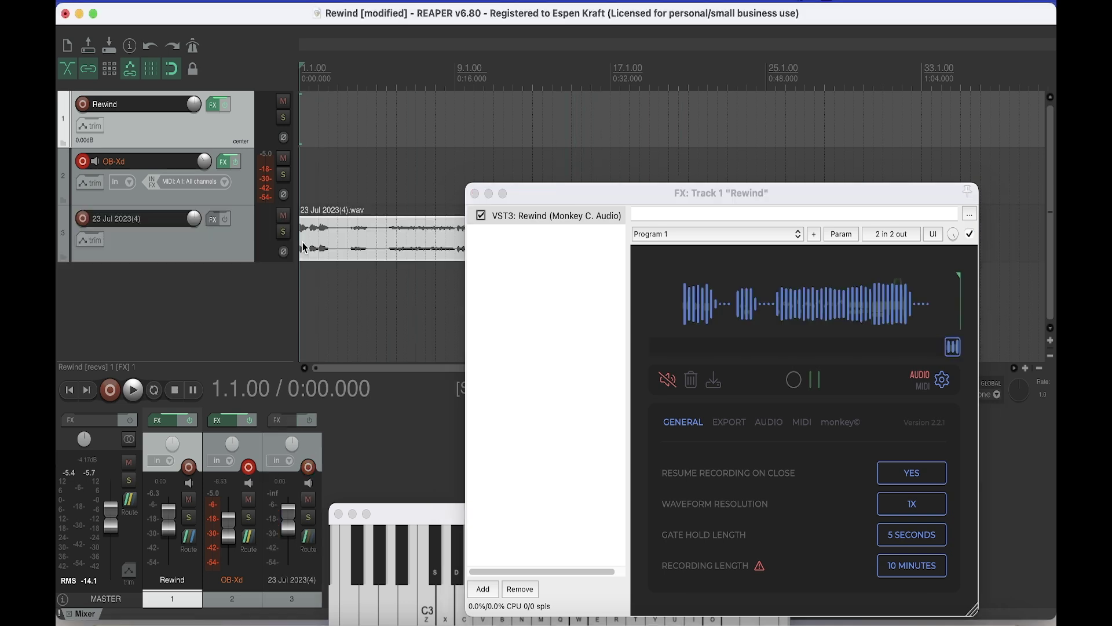
{"action": "left_click", "coordinate": [475, 193]}
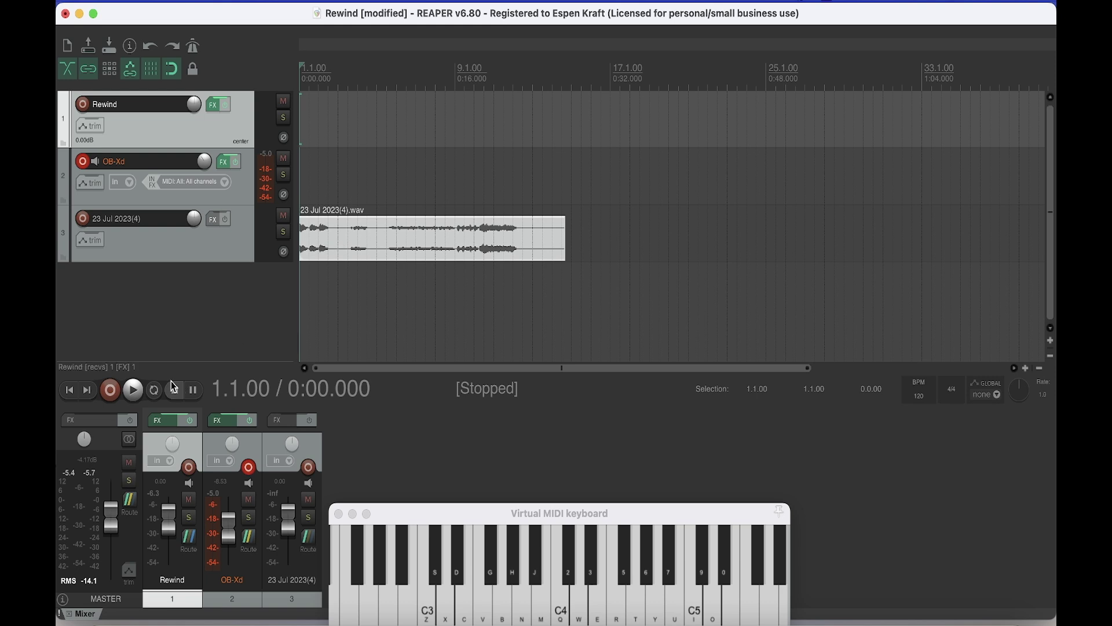
{"action": "left_click", "coordinate": [133, 391]}
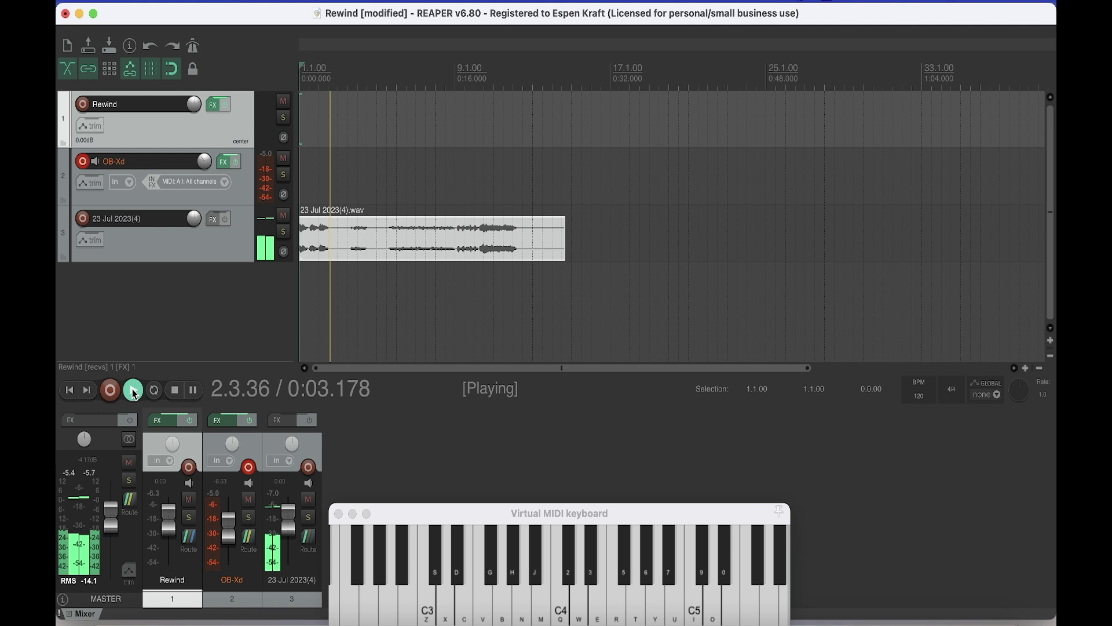
{"action": "key", "text": "space"}
Step: With the imported audio track muted, reopen the Rewind plugin in MIDI view and pause its capture
{"action": "left_click", "coordinate": [214, 105]}
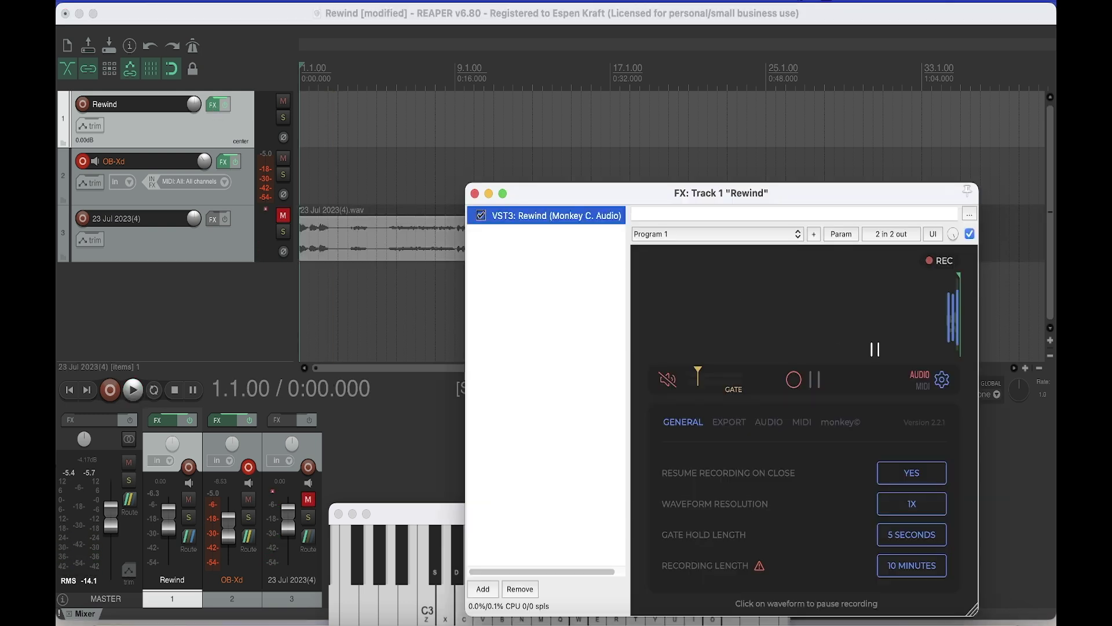
{"action": "left_click", "coordinate": [923, 388]}
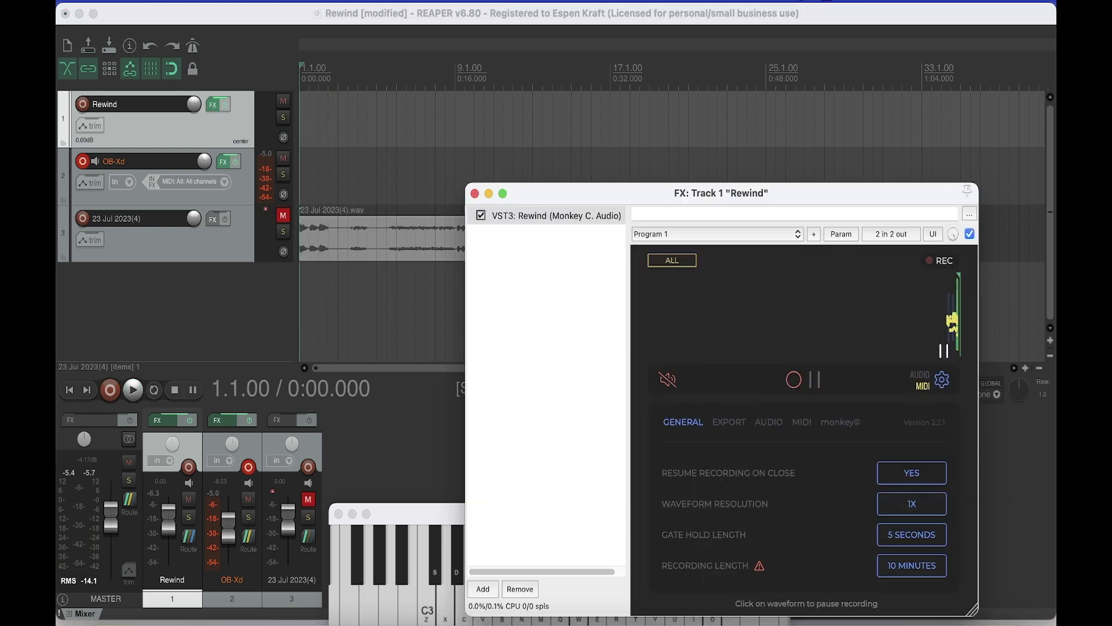
{"action": "left_click", "coordinate": [966, 345]}
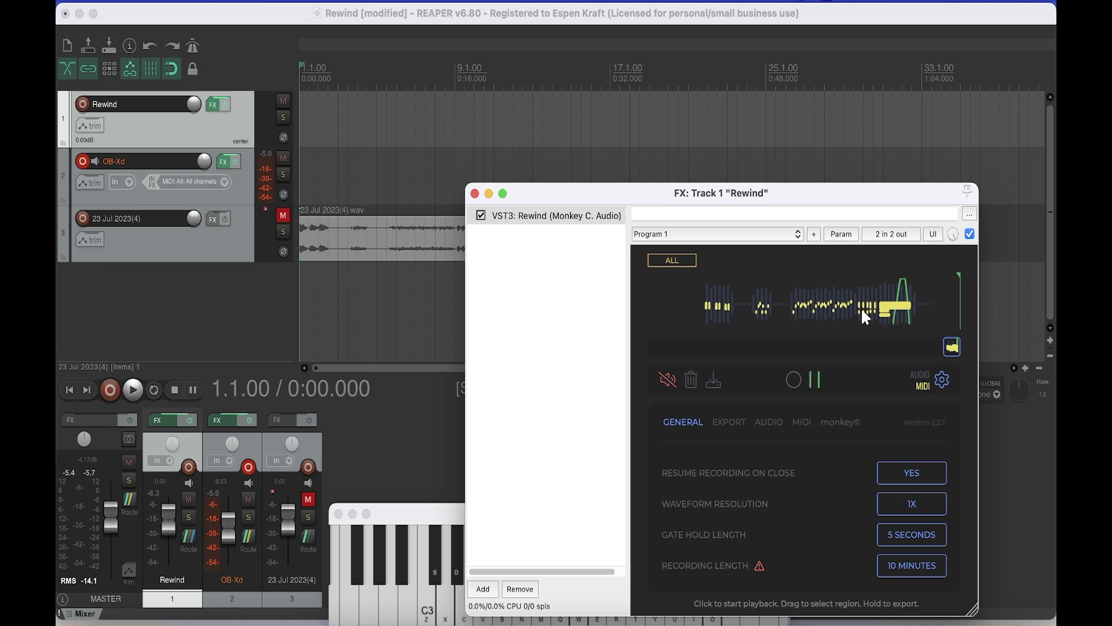
Step: Place the captured MIDI on the OB-Xd track at the project start and play it back with the track enlarged
{"action": "left_click_drag", "start_coordinate": [840, 304], "coordinate": [303, 174]}
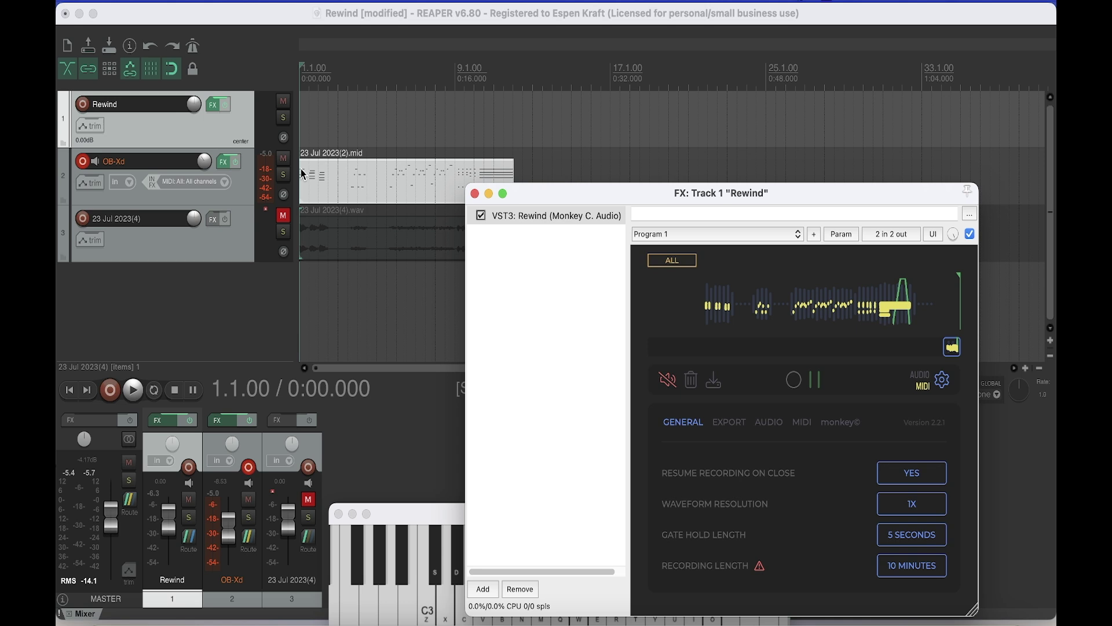
{"action": "left_click", "coordinate": [475, 194]}
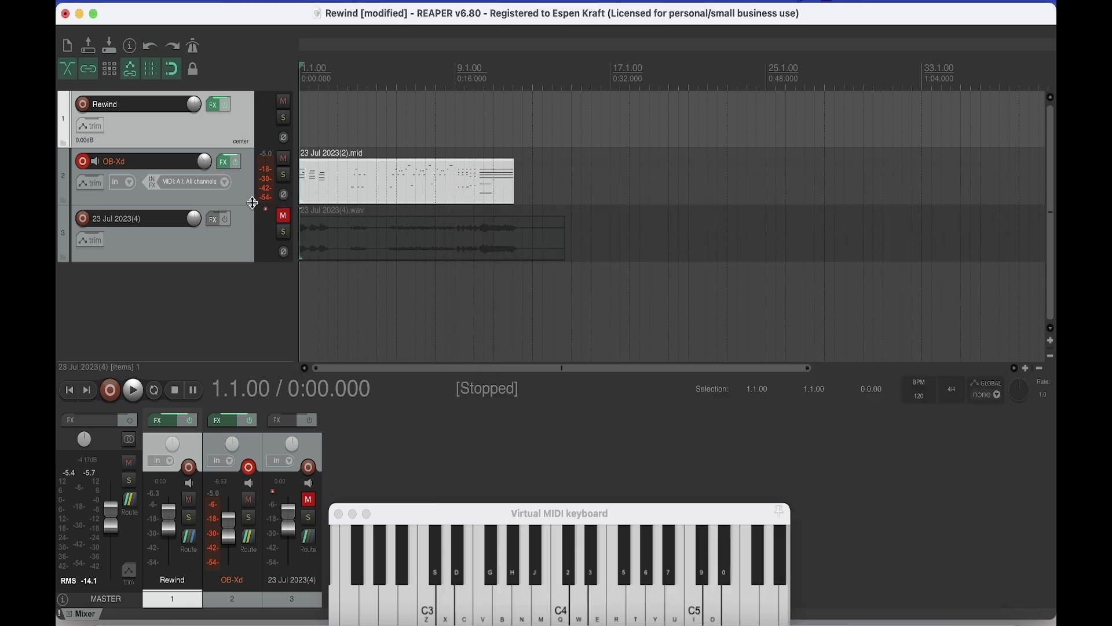
{"action": "left_click_drag", "start_coordinate": [251, 203], "coordinate": [260, 268]}
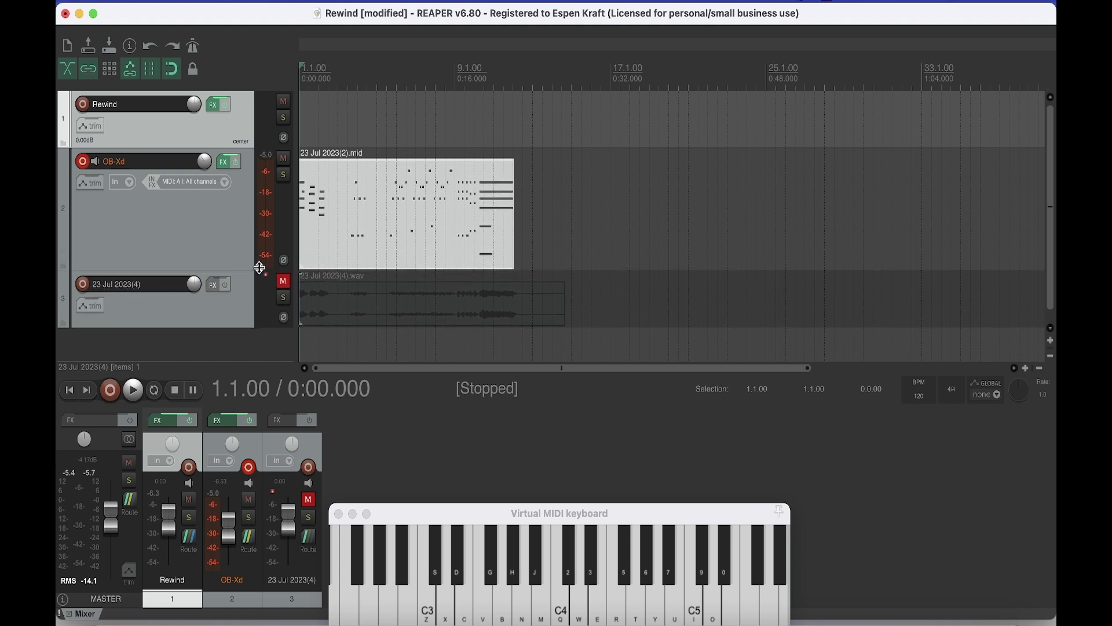
{"action": "left_click", "coordinate": [134, 390]}
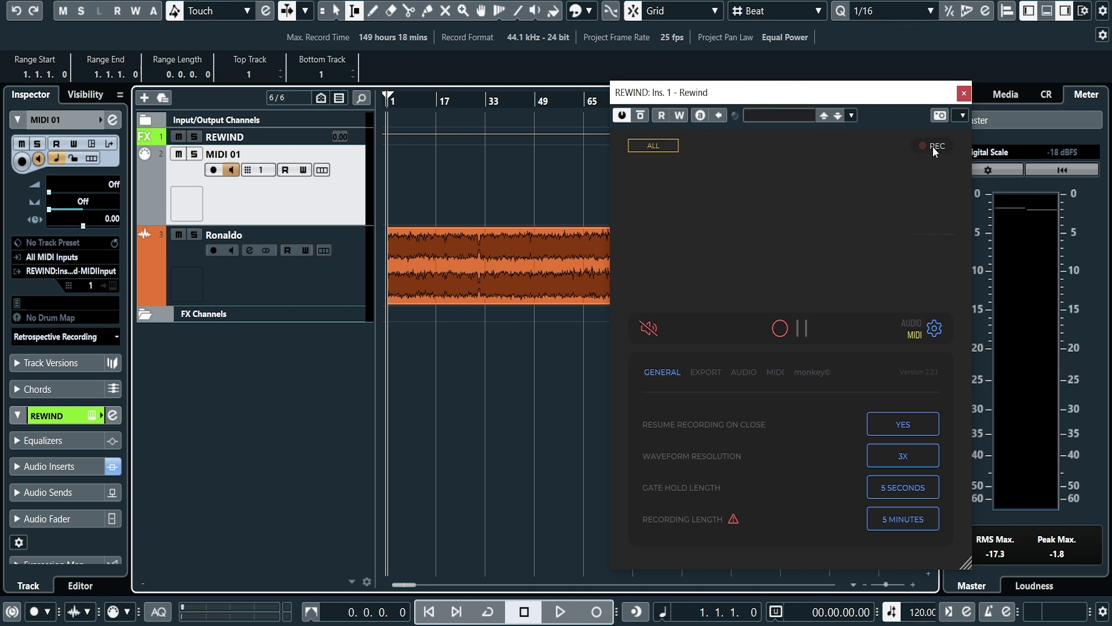
Step: Switch to Cubase, capture a stretch of project playback in Rewind, and stop both the transport and the capture
{"action": "left_click", "coordinate": [560, 611]}
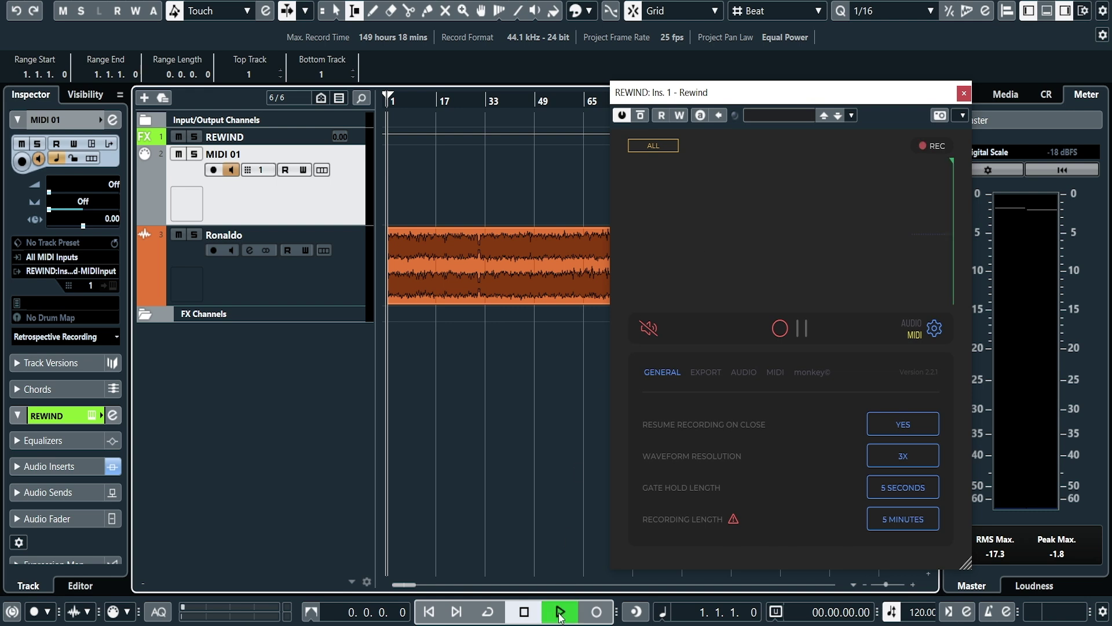
{"action": "left_click", "coordinate": [525, 613]}
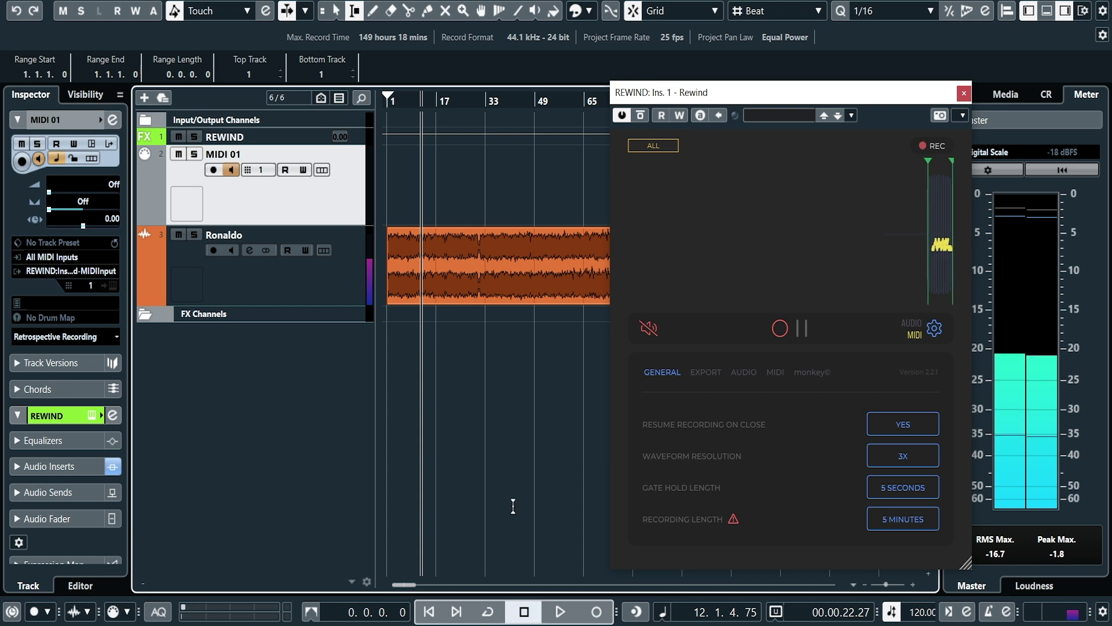
{"action": "left_click", "coordinate": [802, 333]}
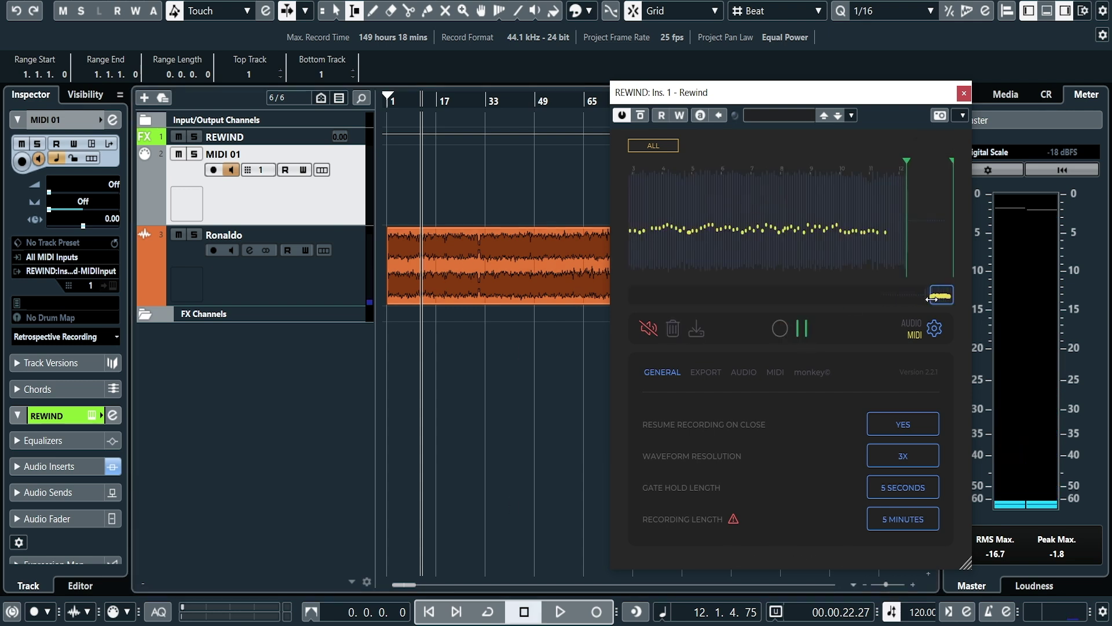
Step: Widen Rewind's visible range to include the whole captured passage and play it back in the audio view
{"action": "left_click_drag", "start_coordinate": [930, 298], "coordinate": [915, 296]}
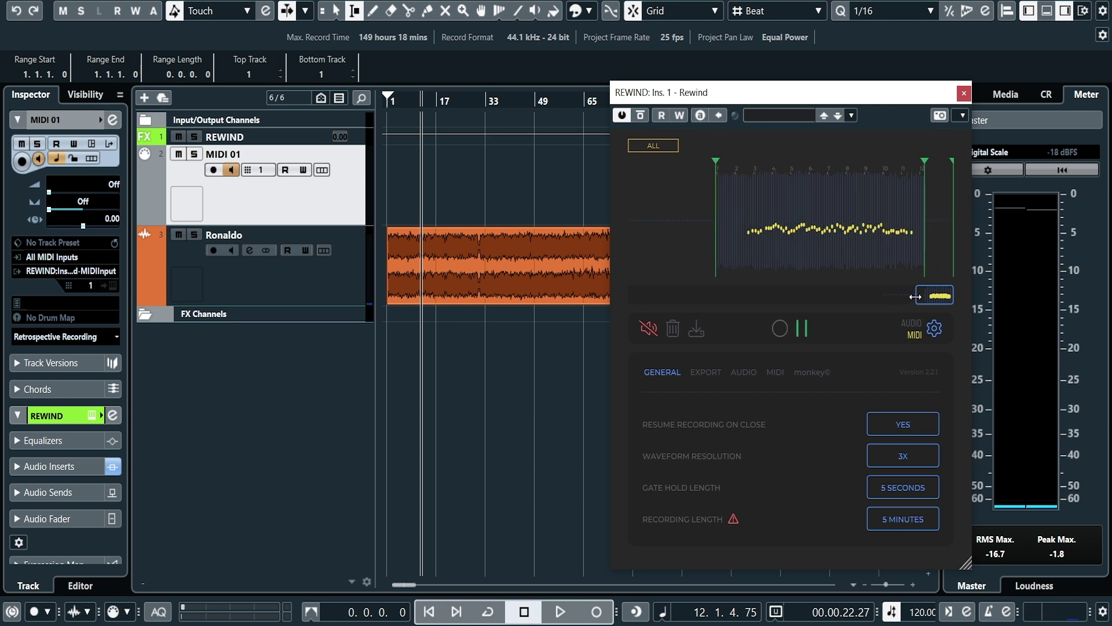
{"action": "left_click", "coordinate": [911, 322]}
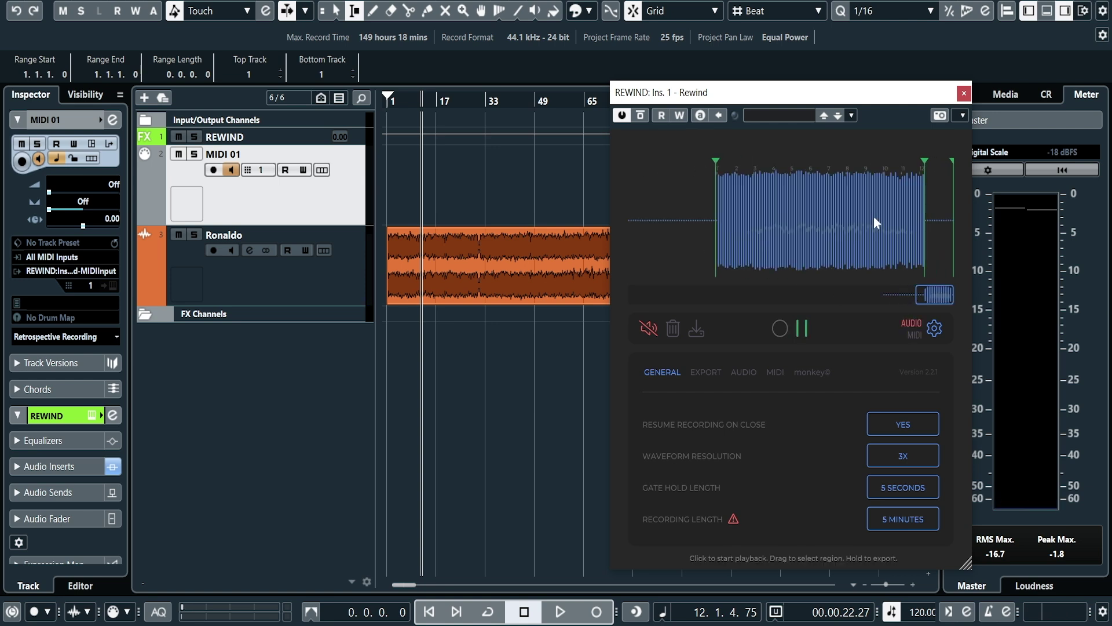
{"action": "left_click", "coordinate": [734, 246]}
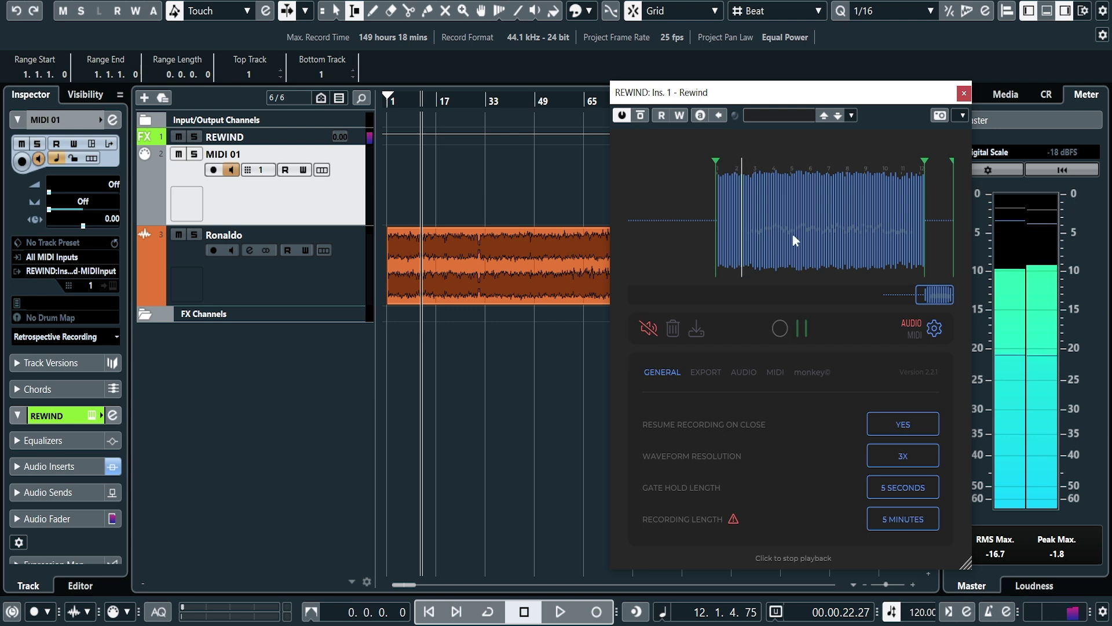
Step: Show the captured MIDI in the Rewind plugin and export it into the Rewind folder in File Explorer
{"action": "left_click", "coordinate": [914, 335]}
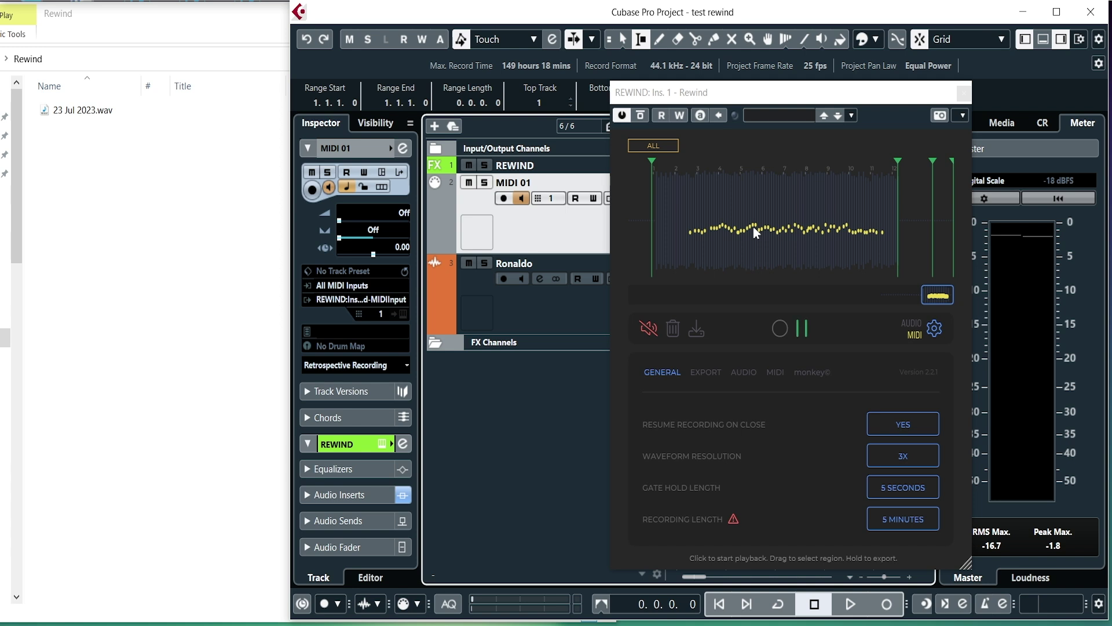
{"action": "left_click", "coordinate": [756, 231]}
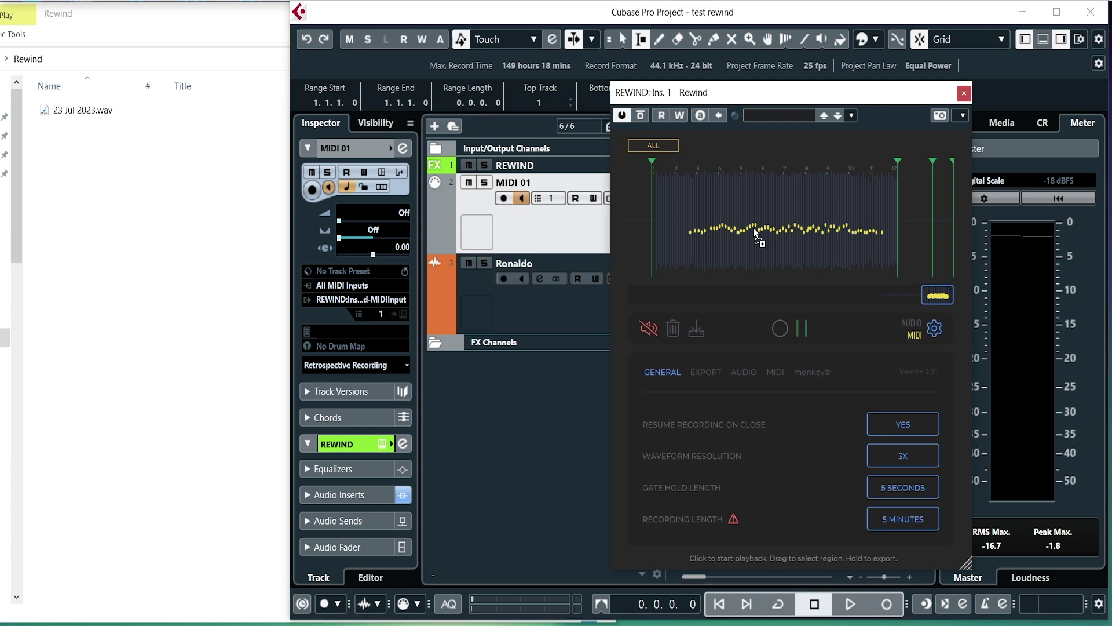
{"action": "left_click_drag", "start_coordinate": [119, 197], "coordinate": [113, 191]}
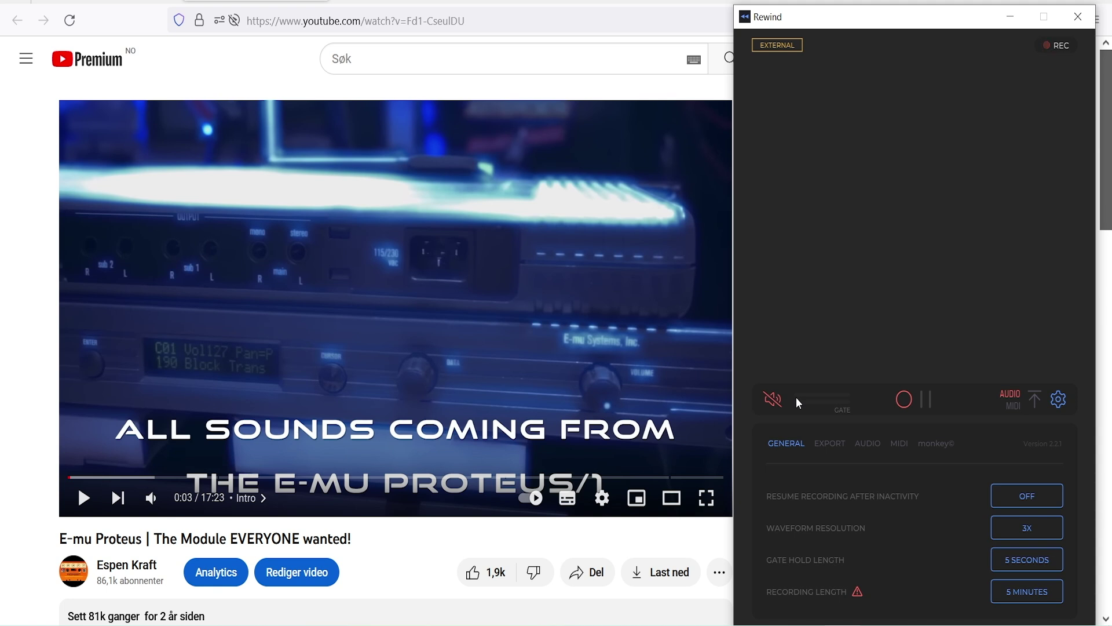
Step: Capture a stretch of the E-mu Proteus YouTube video in standalone Rewind, and play back the capture with the visible range narrowed to it
{"action": "left_click", "coordinate": [83, 500]}
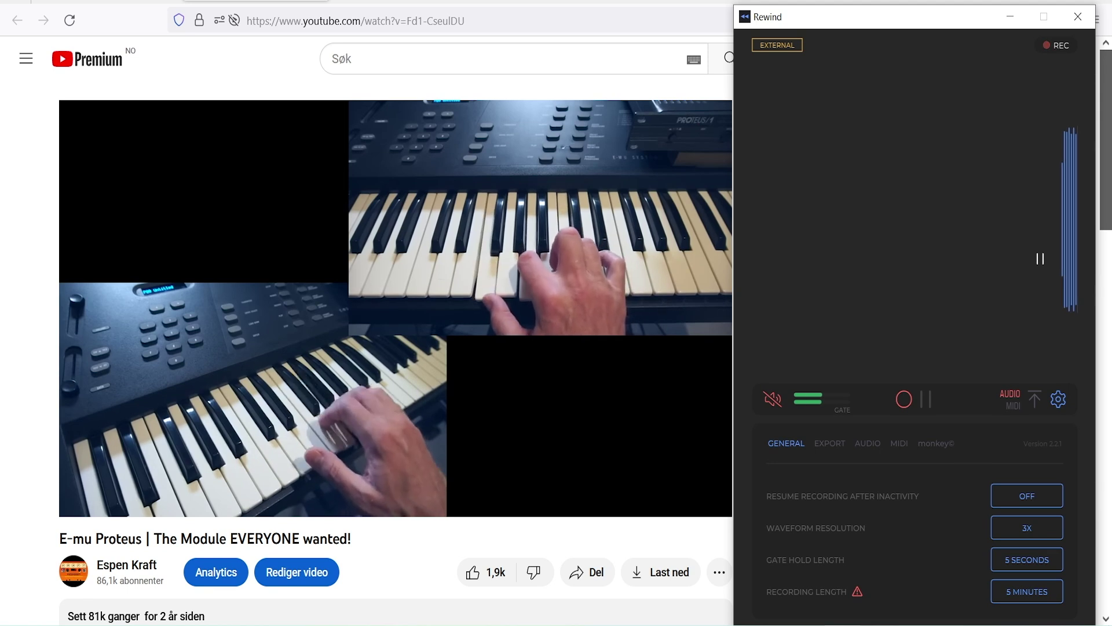
{"action": "left_click", "coordinate": [1041, 258]}
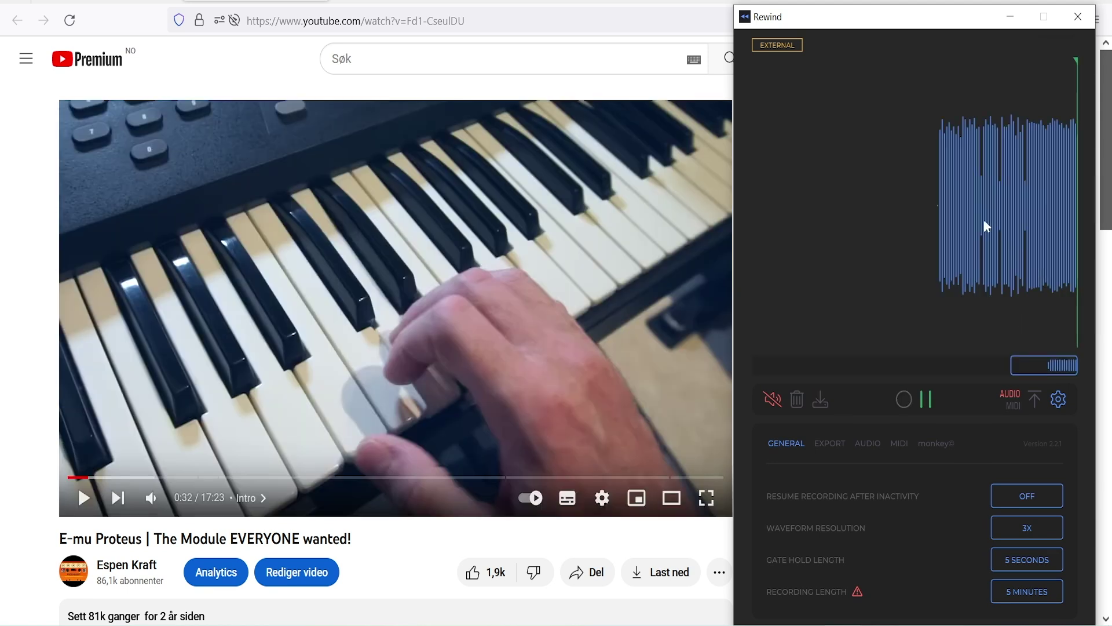
{"action": "left_click", "coordinate": [940, 218]}
{"action": "left_click_drag", "start_coordinate": [1012, 365], "coordinate": [1044, 366]}
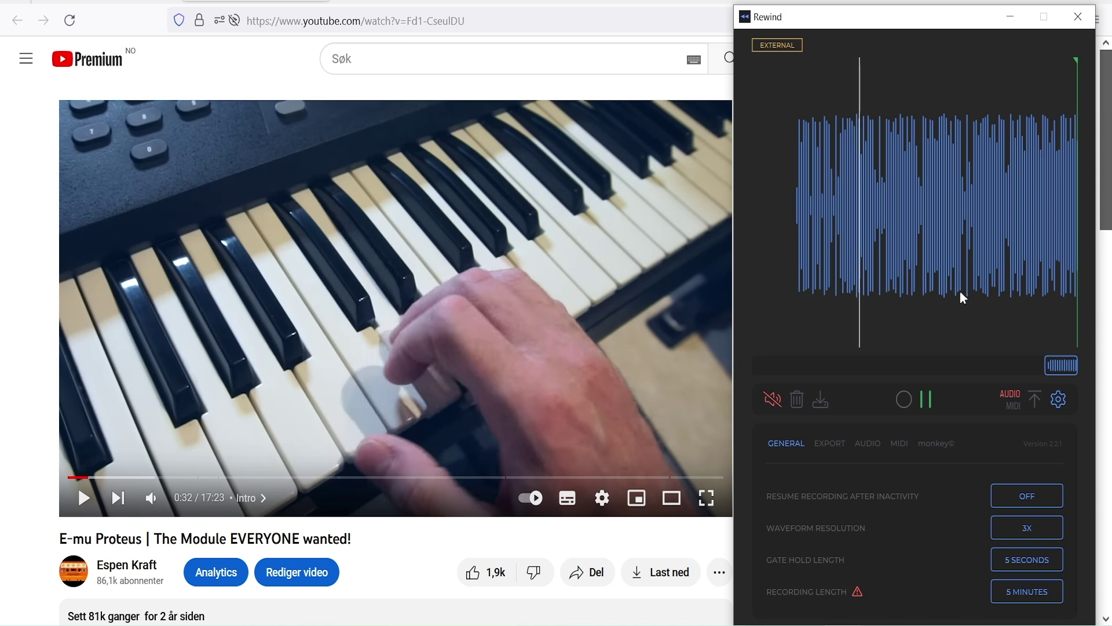
Step: Export the selected capture as a WAV file in the Exports folder, entering a new file name starting with P
{"action": "left_click", "coordinate": [820, 404]}
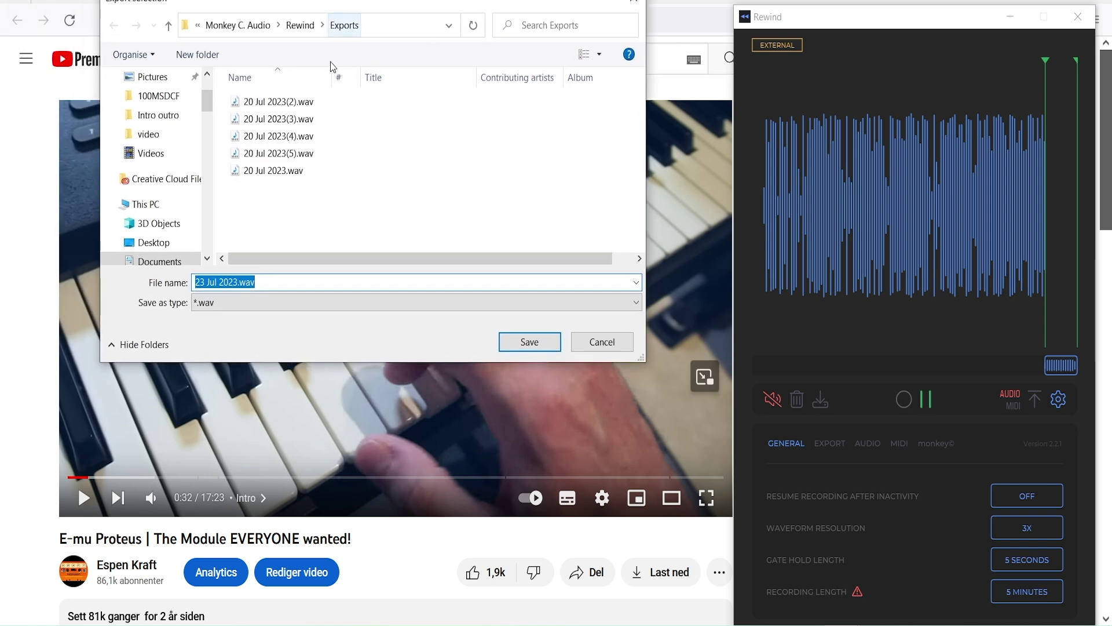
{"action": "type", "text": "P"}
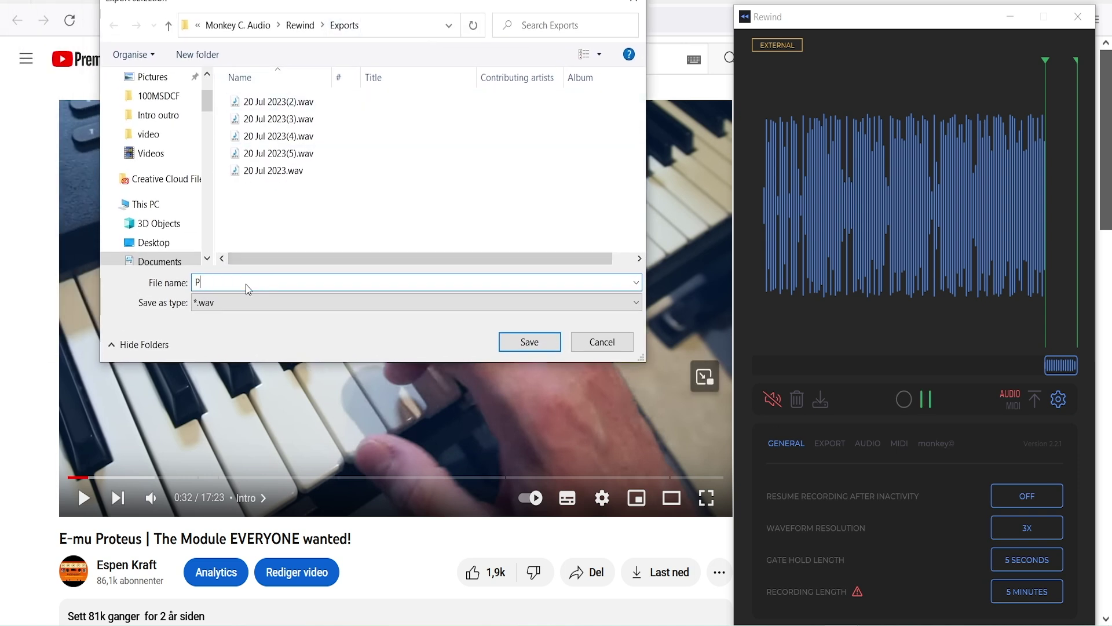